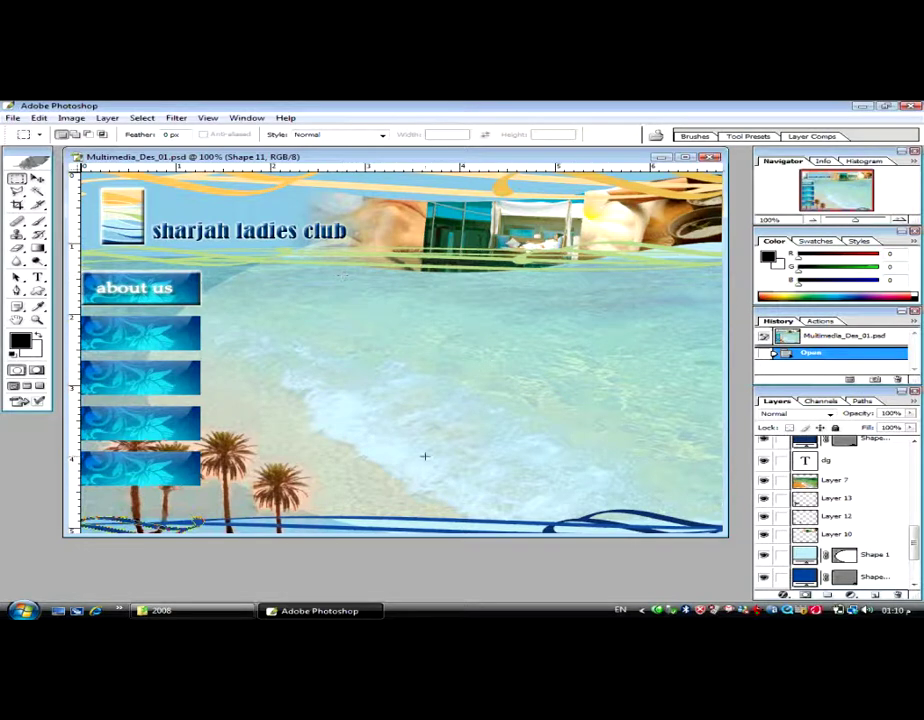
# Step: Enlarge the document window around the Sharjah Ladies Club page layout
pyautogui.moveTo(727, 538); pyautogui.dragTo(735, 566)
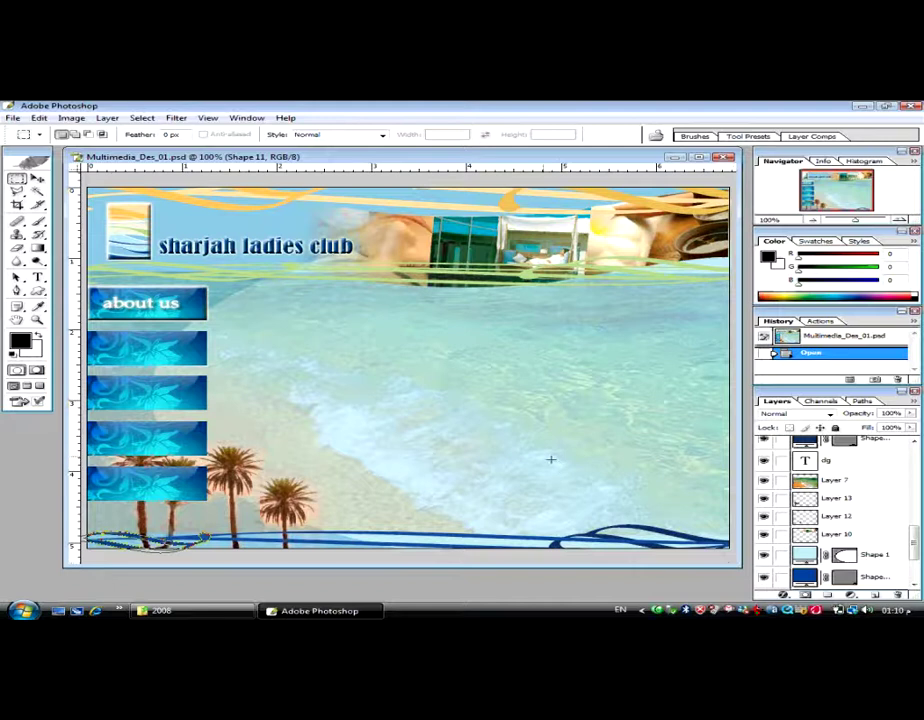
# Step: With the Move tool, select Layer 3 copy 4 from under the about us button
pyautogui.press('v')
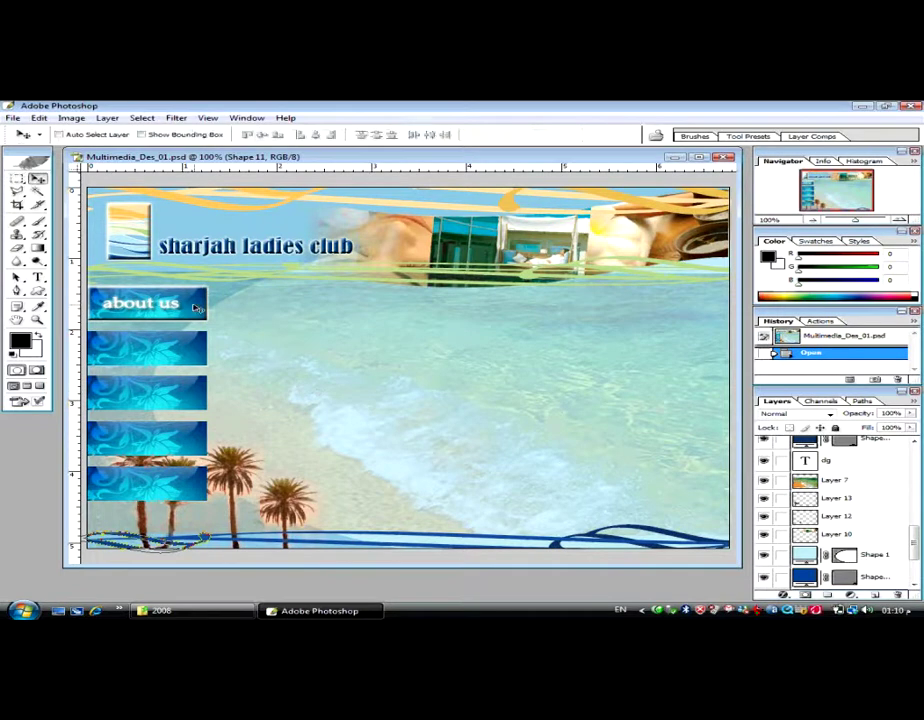
pyautogui.rightClick(211, 312)
pyautogui.click(211, 311)
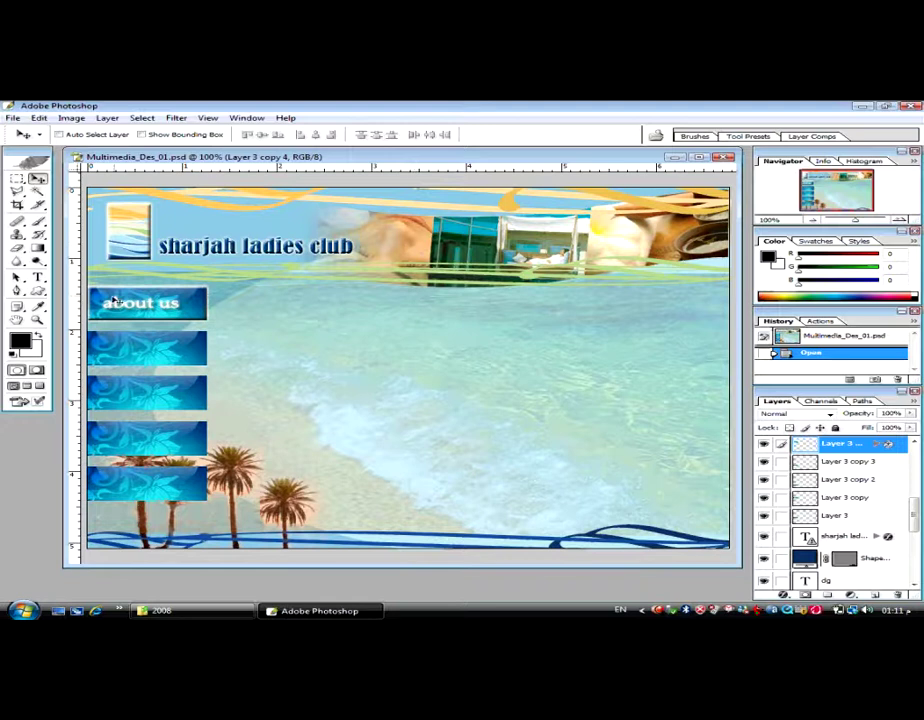
# Step: Select the logo's Layer 1, nudge it left as a trial, and undo the move
pyautogui.rightClick(145, 237)
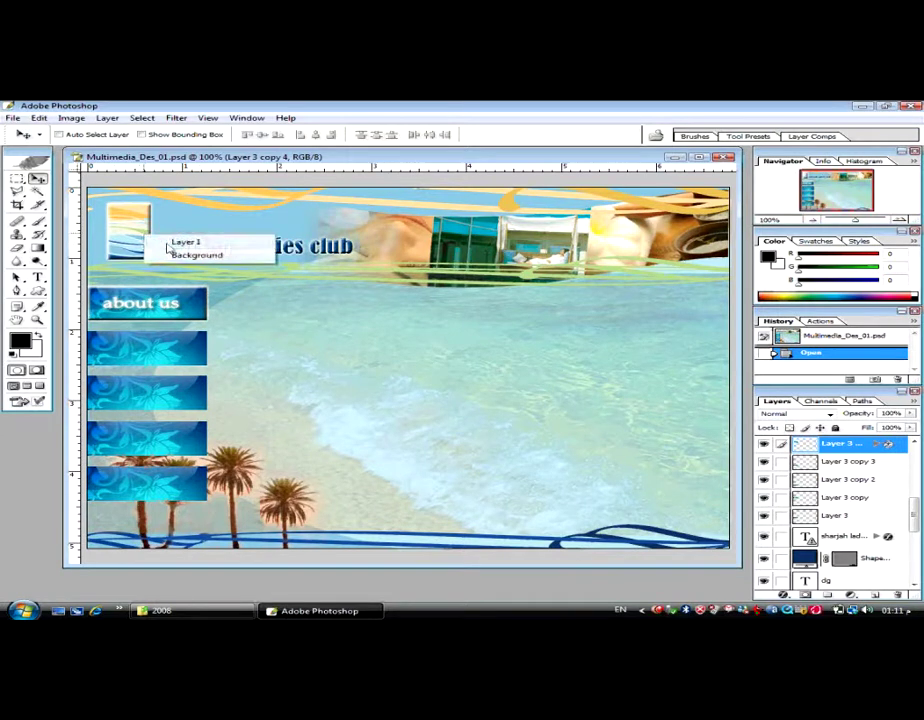
pyautogui.click(180, 241)
pyautogui.moveTo(176, 243); pyautogui.dragTo(168, 243)
pyautogui.hotkey('ctrl', 'z')
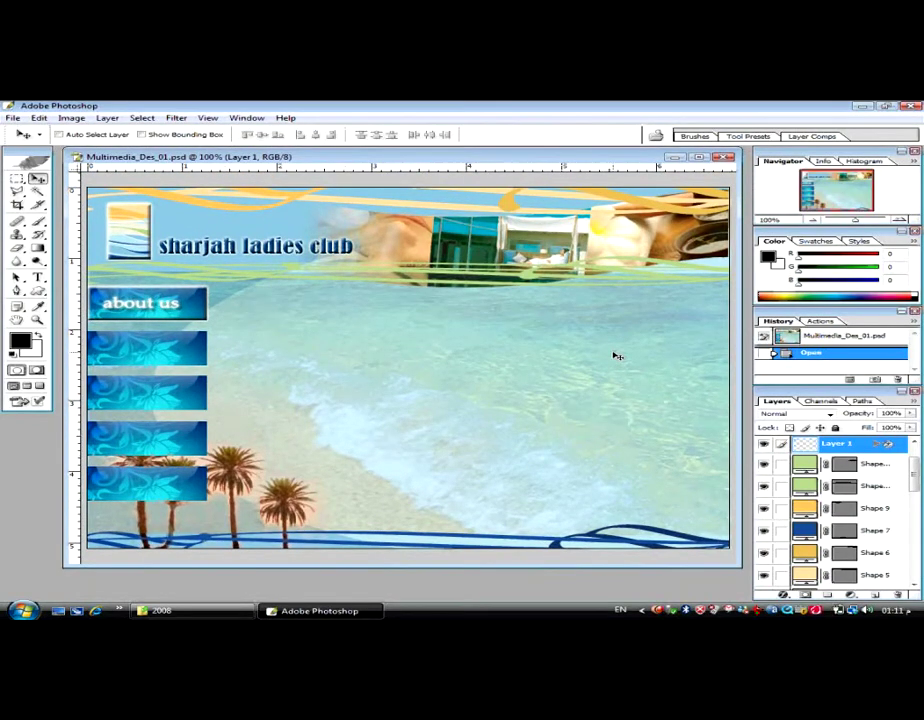
pyautogui.keyDown('ctrl'); pyautogui.click(617, 356); pyautogui.keyUp('ctrl')
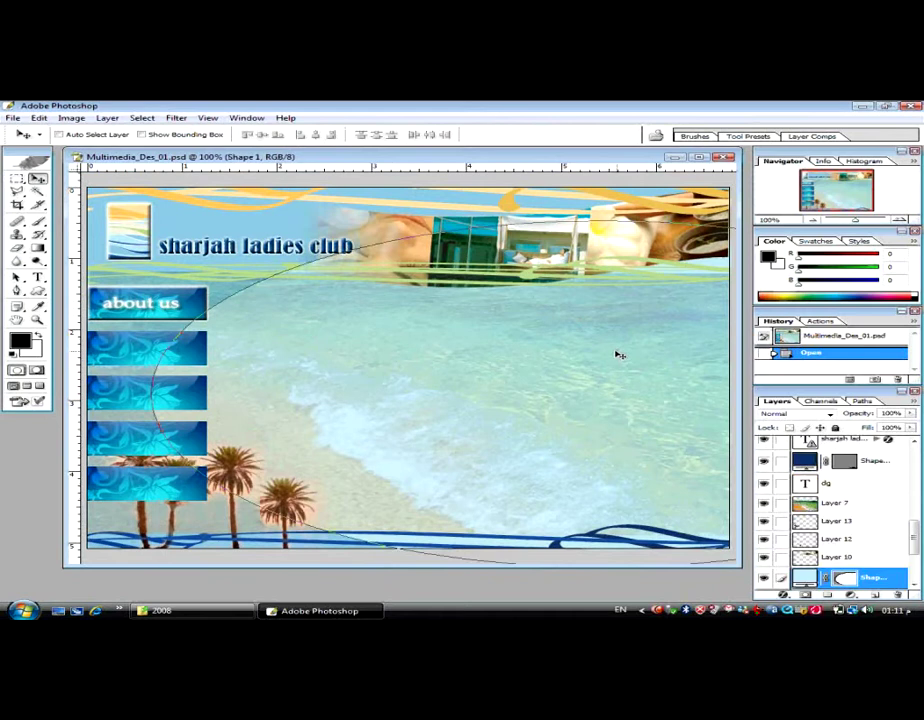
pyautogui.scroll(-3, 830, 510)
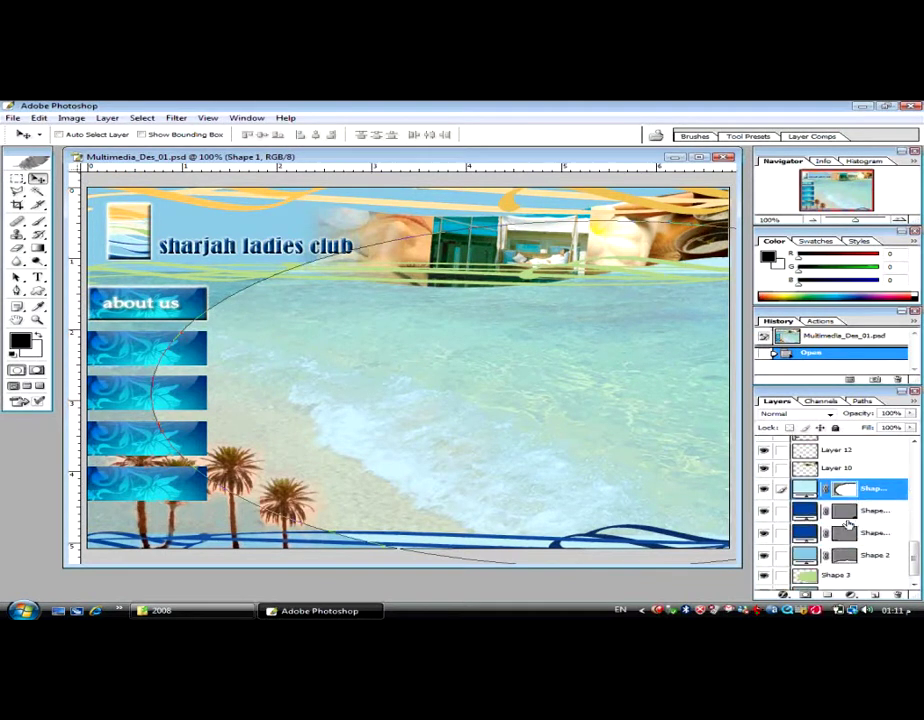
pyautogui.click(764, 489)
pyautogui.click(764, 489)
pyautogui.click(764, 489)
pyautogui.click(764, 489)
pyautogui.scroll(2, 850, 510)
pyautogui.scroll(3, 845, 510)
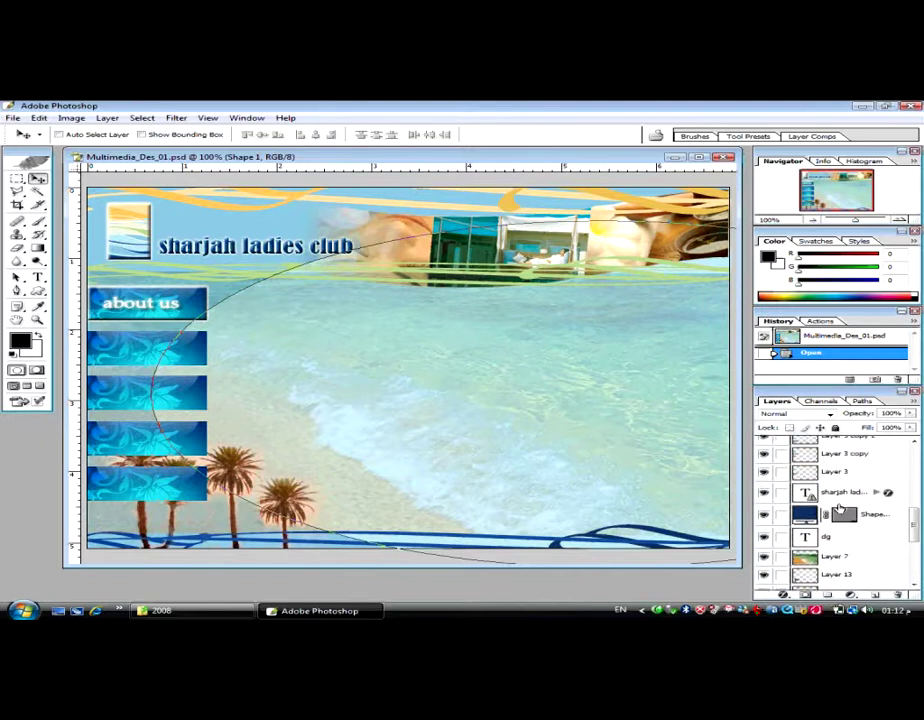
pyautogui.scroll(3, 840, 510)
pyautogui.scroll(2, 836, 508)
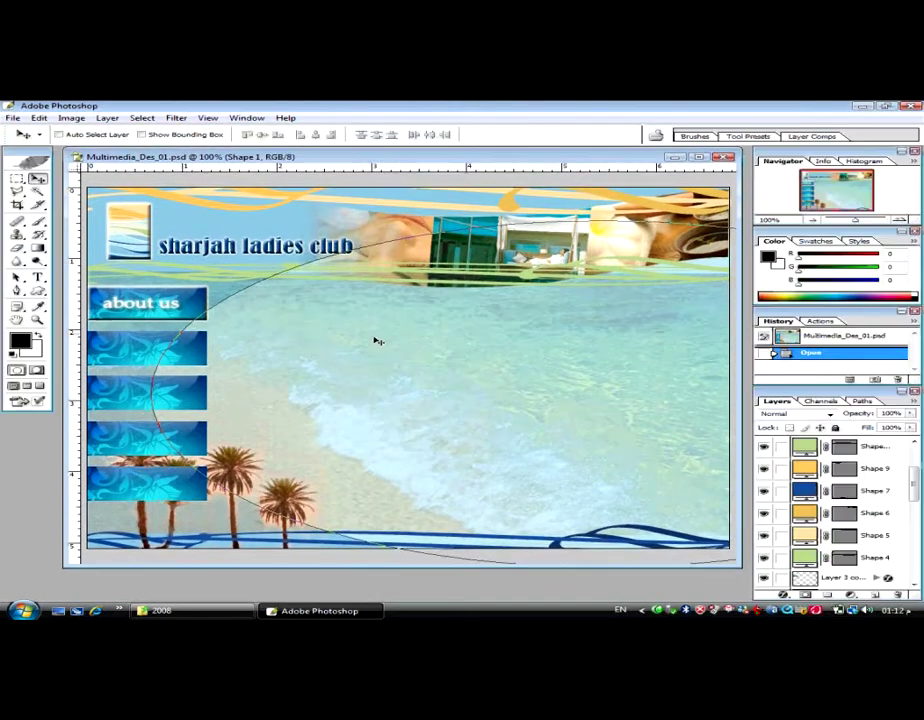
# Step: Select the top wavy lines' Shape 5 layer and link Shape 6 with it
pyautogui.rightClick(367, 202)
pyautogui.click(385, 207)
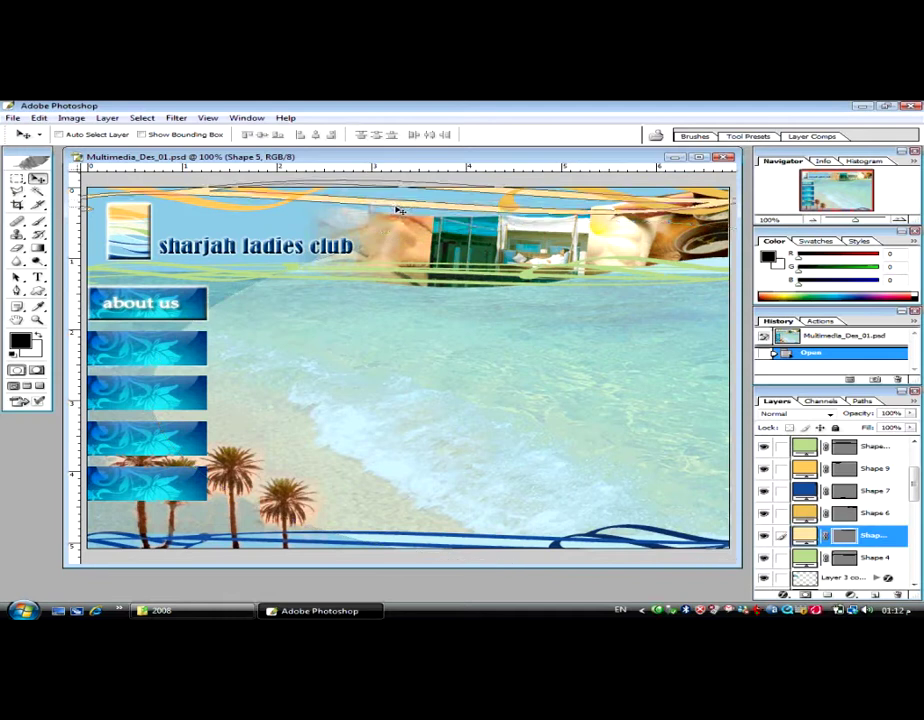
pyautogui.moveTo(398, 206); pyautogui.dragTo(383, 238)
pyautogui.moveTo(510, 204); pyautogui.dragTo(541, 270)
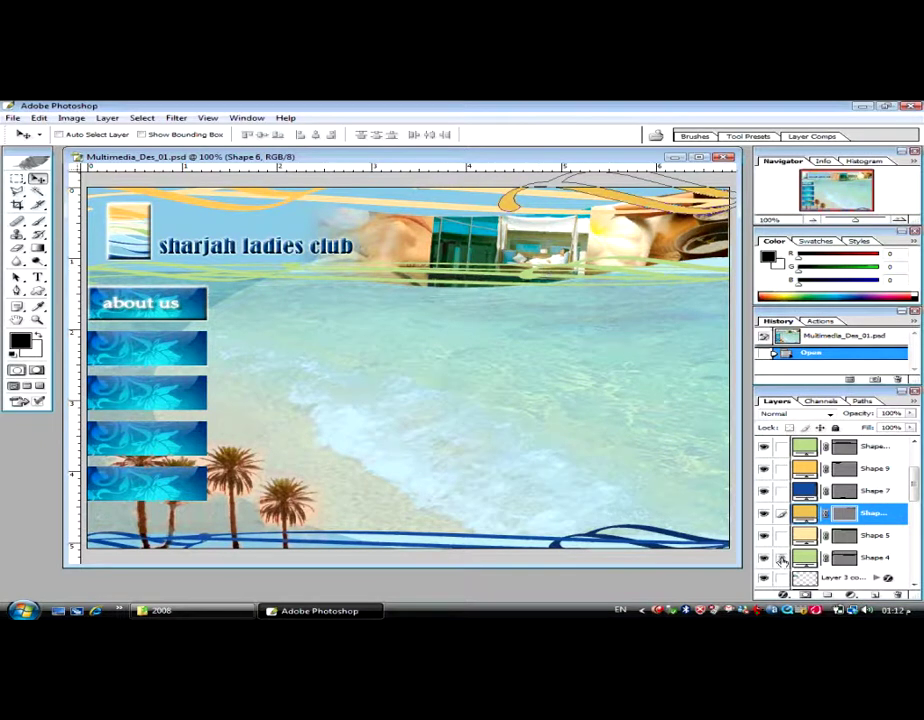
# Step: Merge the linked layers, then hide and reshow the logo's Layer 1
pyautogui.hotkey('ctrl', 'e')
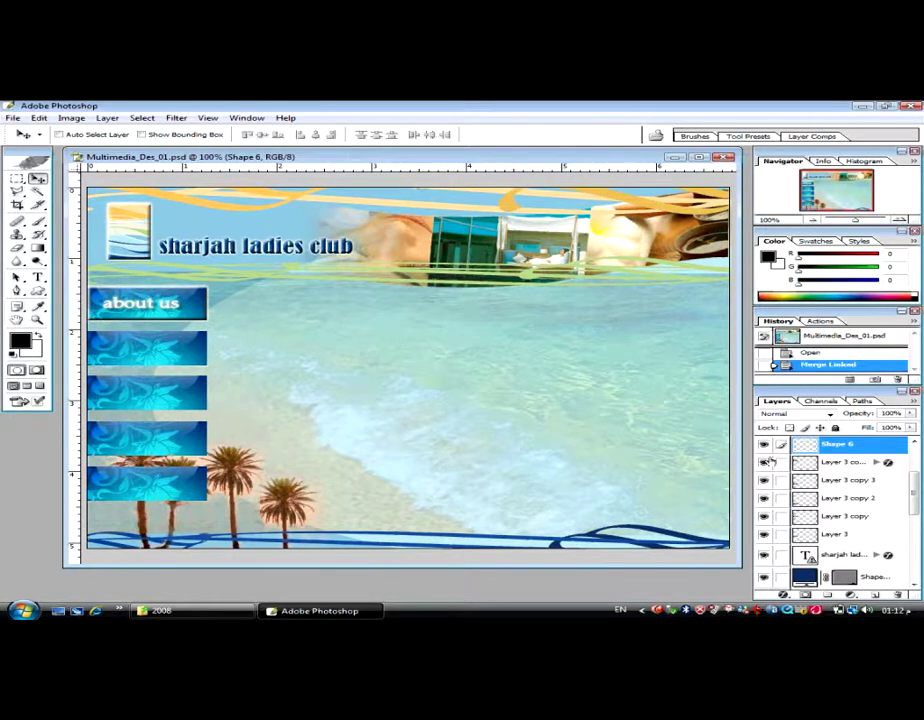
pyautogui.scroll(3, 770, 461)
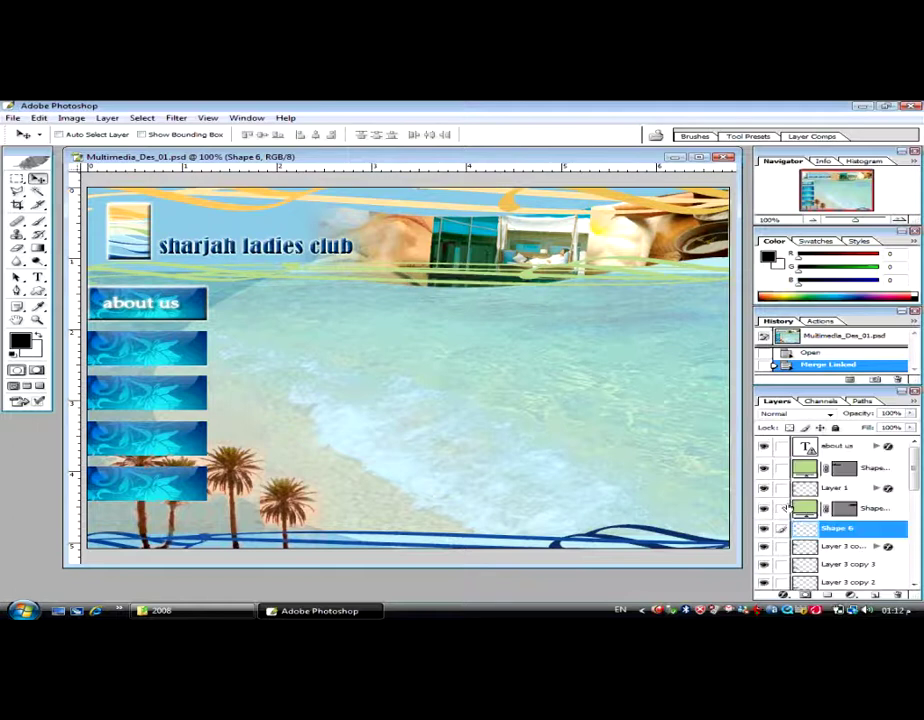
pyautogui.click(763, 487)
pyautogui.click(763, 487)
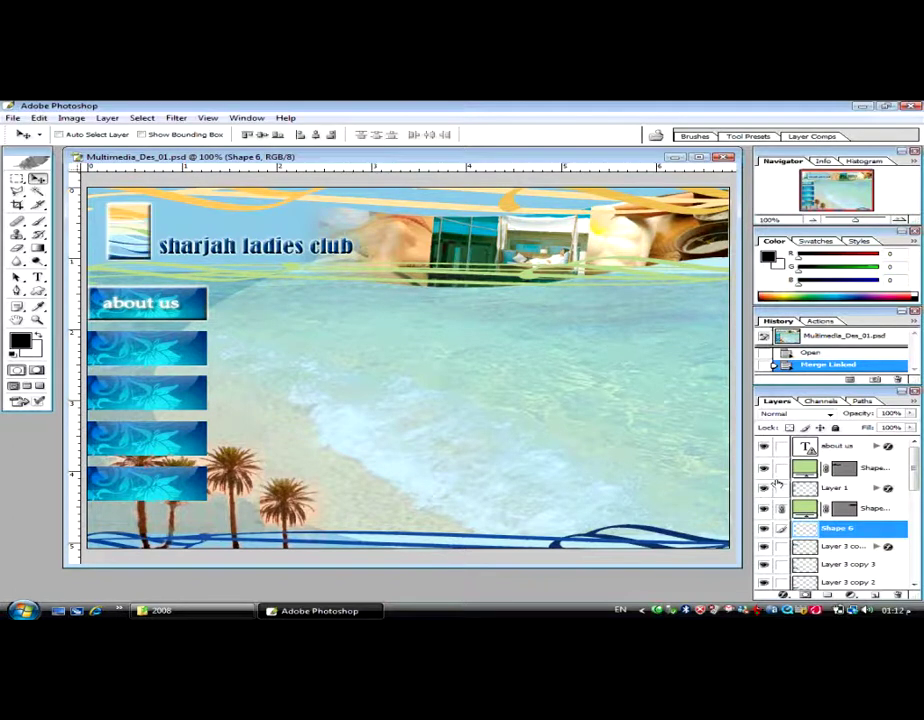
# Step: Merge the linked layers again and toggle the merged Shape 6 strip's visibility to verify it
pyautogui.hotkey('ctrl', 'e')
pyautogui.click(763, 485)
pyautogui.click(763, 485)
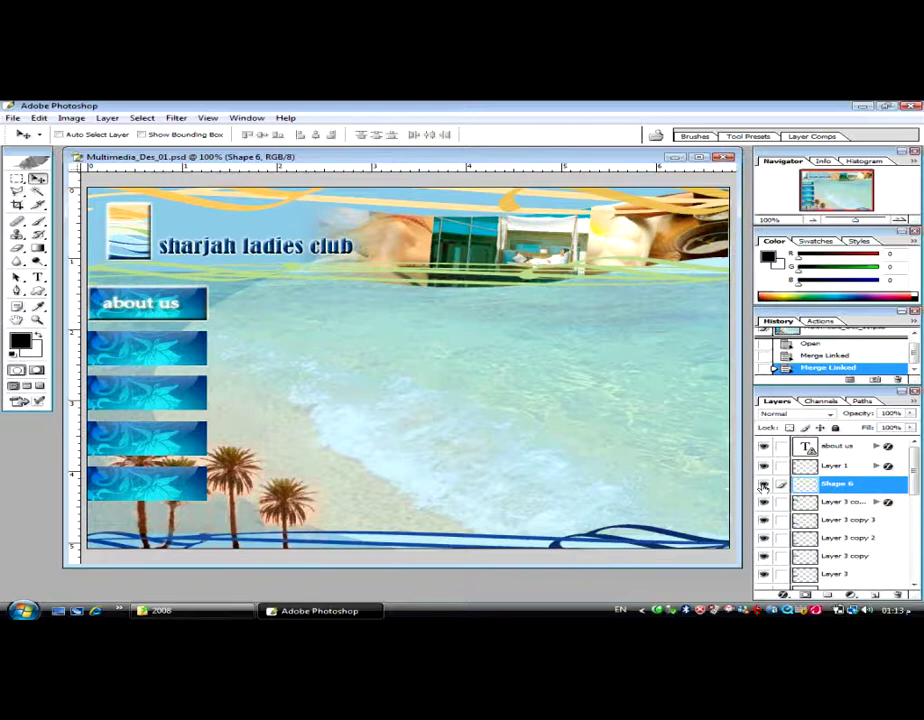
pyautogui.click(763, 485)
pyautogui.click(763, 485)
pyautogui.scroll(-3, 800, 505)
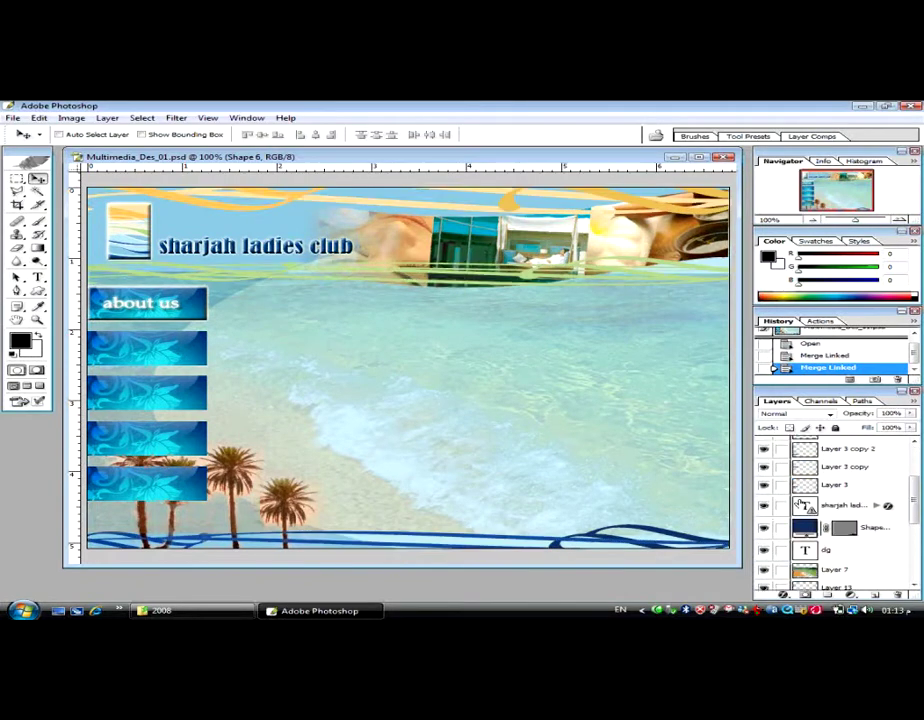